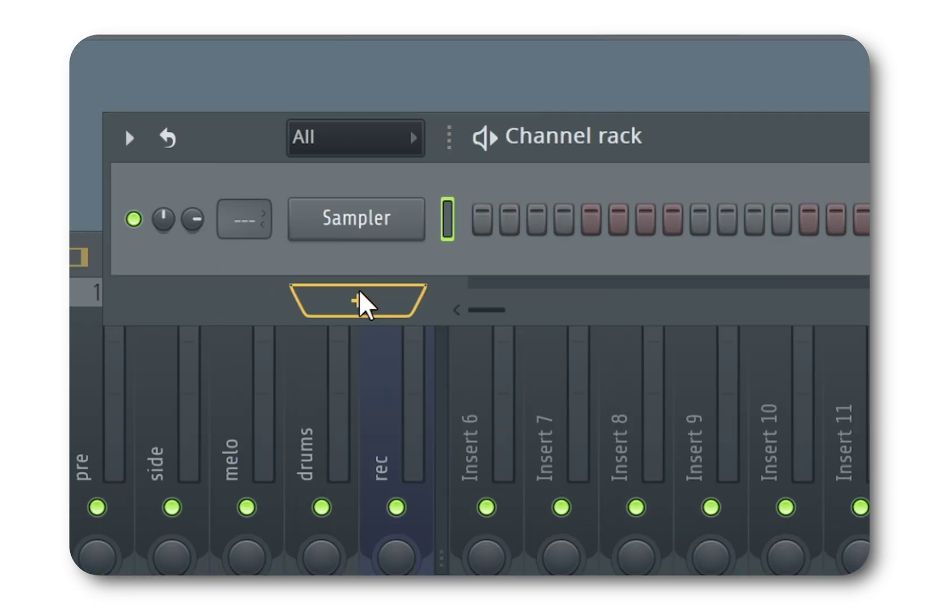
- Load Patcher into the Master mixer track and centre its window on screen
{"action": "left_click", "coordinate": [360, 292]}
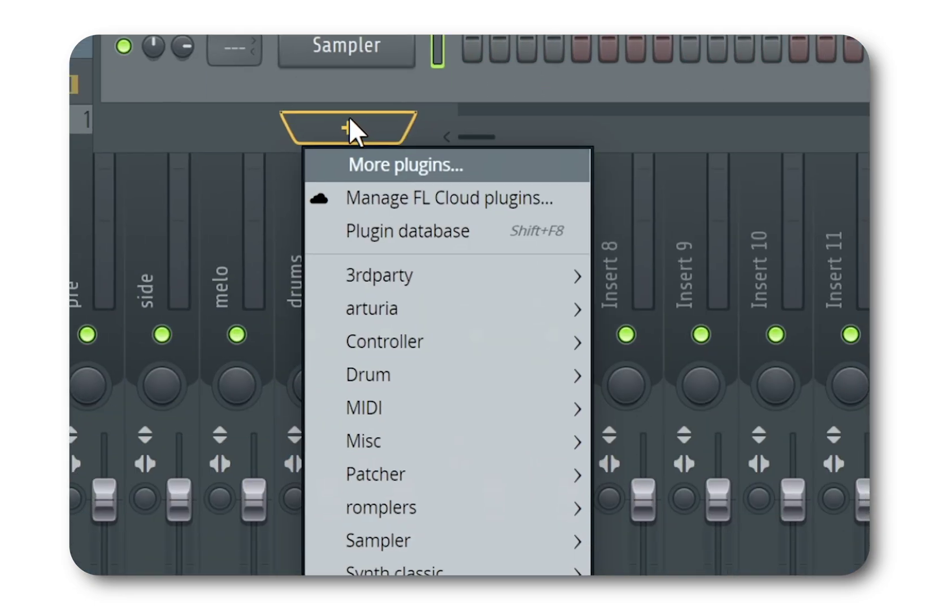
{"action": "mouse_move", "coordinate": [392, 294]}
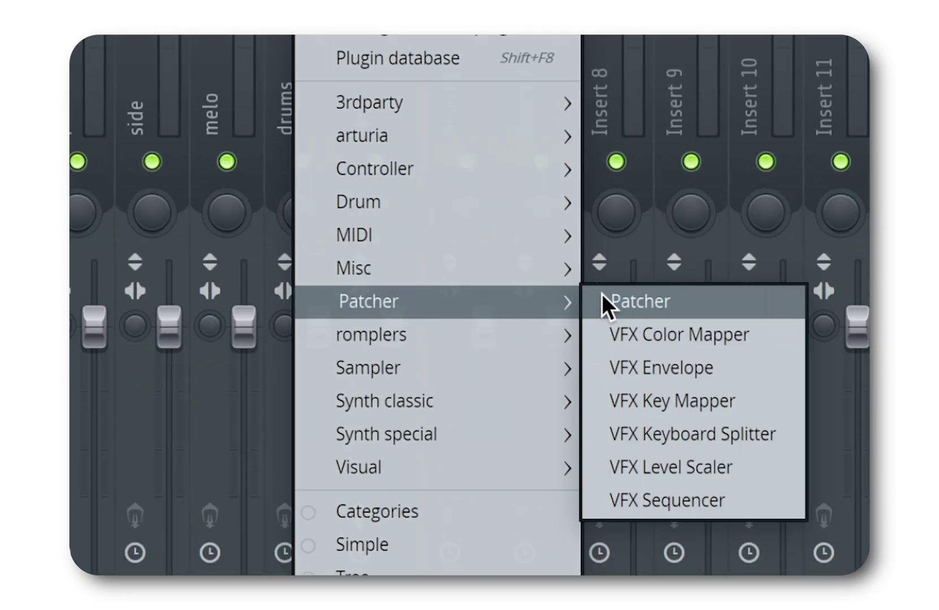
{"action": "left_click", "coordinate": [628, 303]}
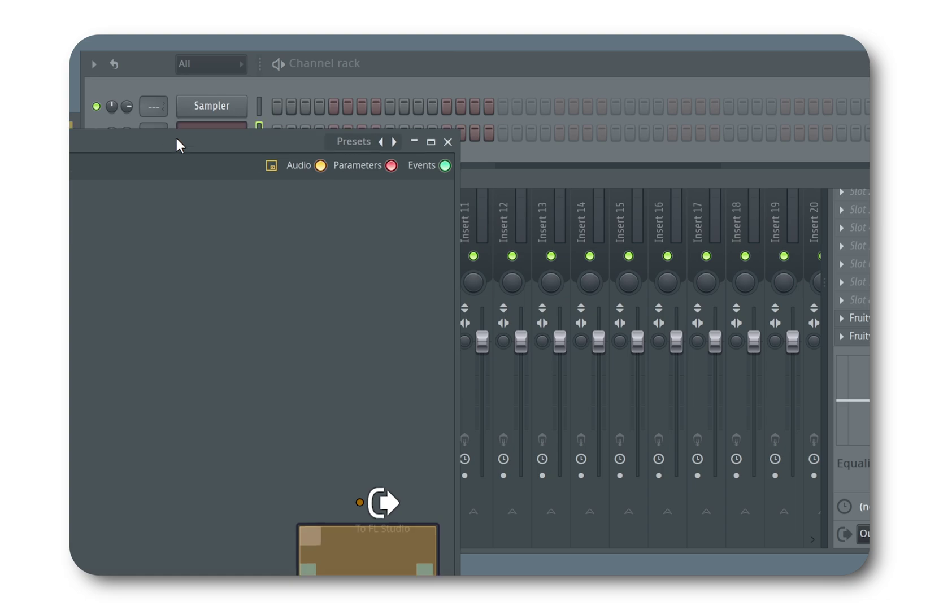
{"action": "left_click_drag", "start_coordinate": [178, 141], "coordinate": [459, 81]}
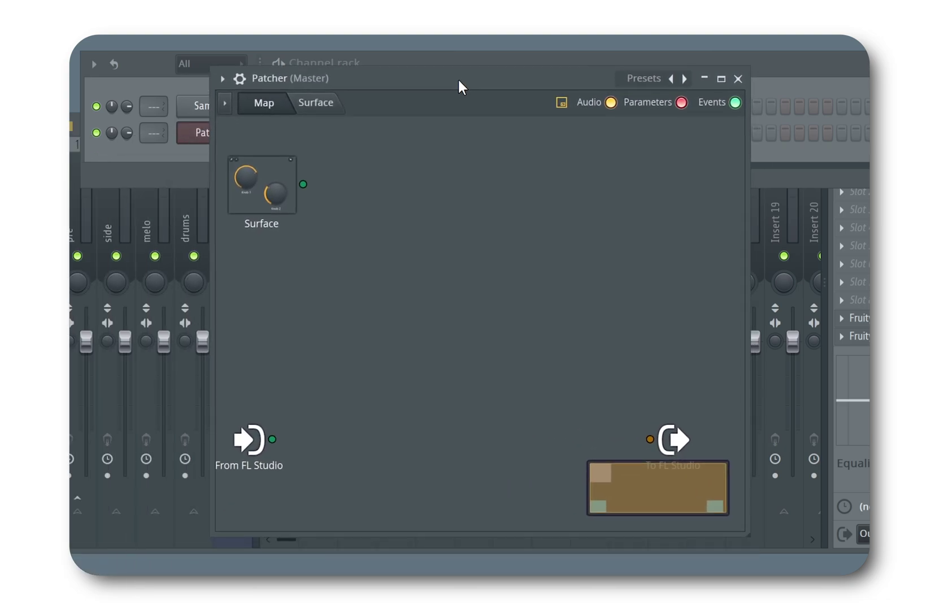
- Add a MIDI Out module to the Patcher map
{"action": "right_click", "coordinate": [332, 364]}
{"action": "mouse_move", "coordinate": [365, 391]}
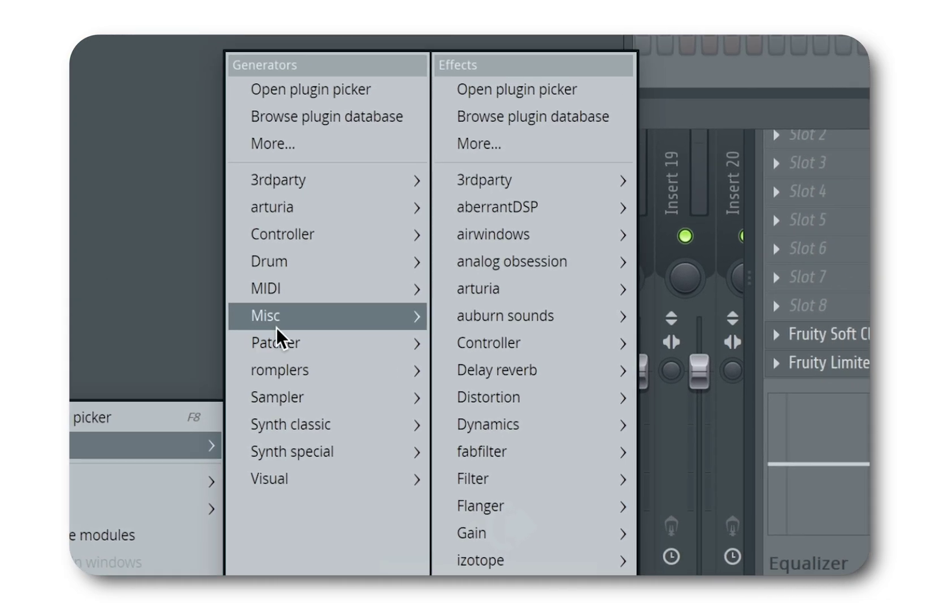
{"action": "mouse_move", "coordinate": [469, 166]}
{"action": "left_click", "coordinate": [500, 300]}
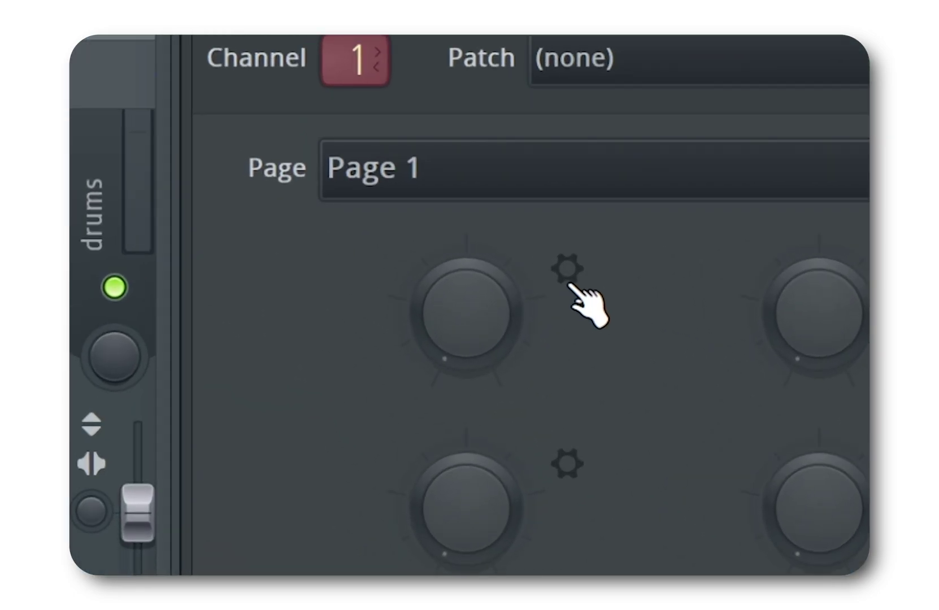
- Set MIDI Out's top-left knob to send Note messages
{"action": "left_click", "coordinate": [359, 246]}
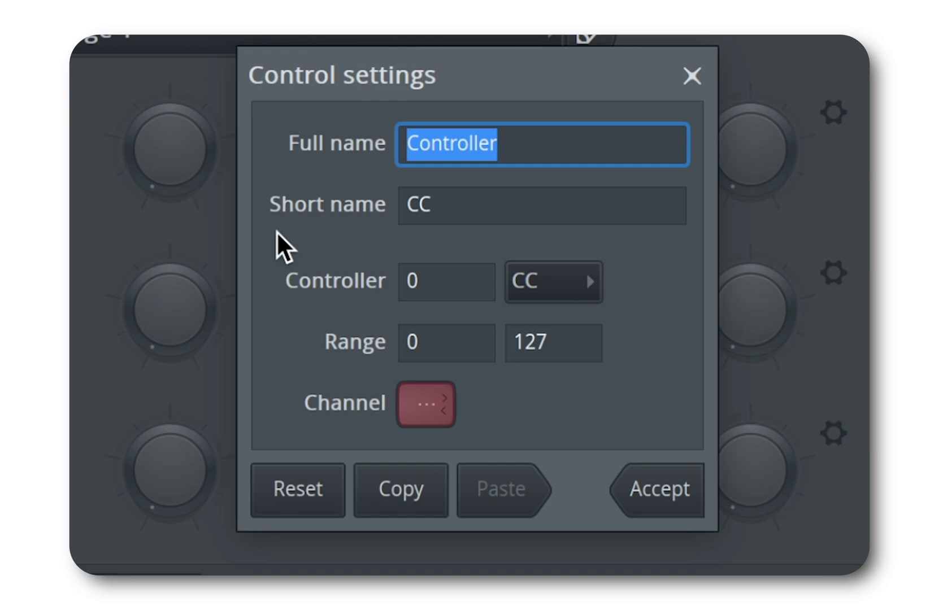
{"action": "left_click", "coordinate": [525, 278]}
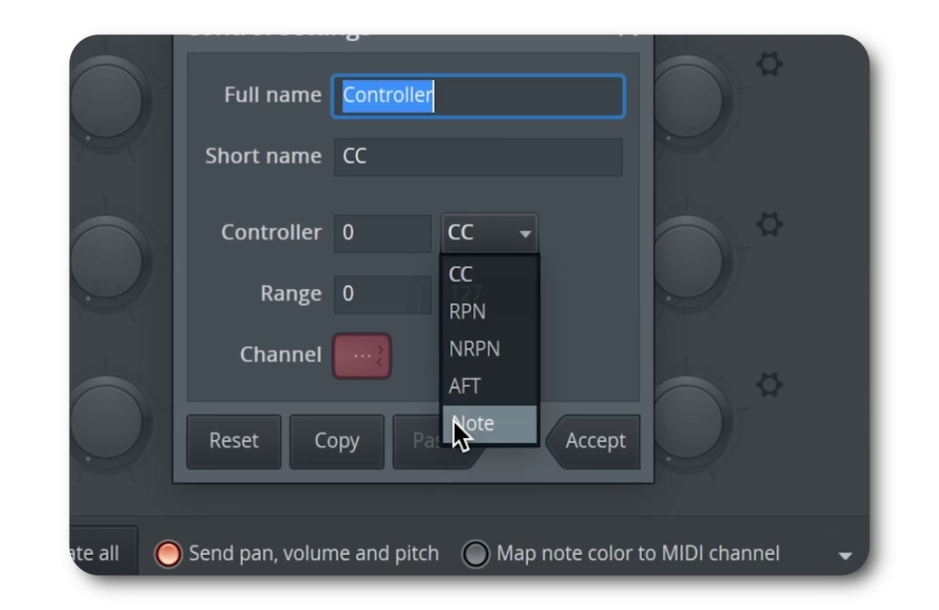
{"action": "left_click", "coordinate": [452, 418]}
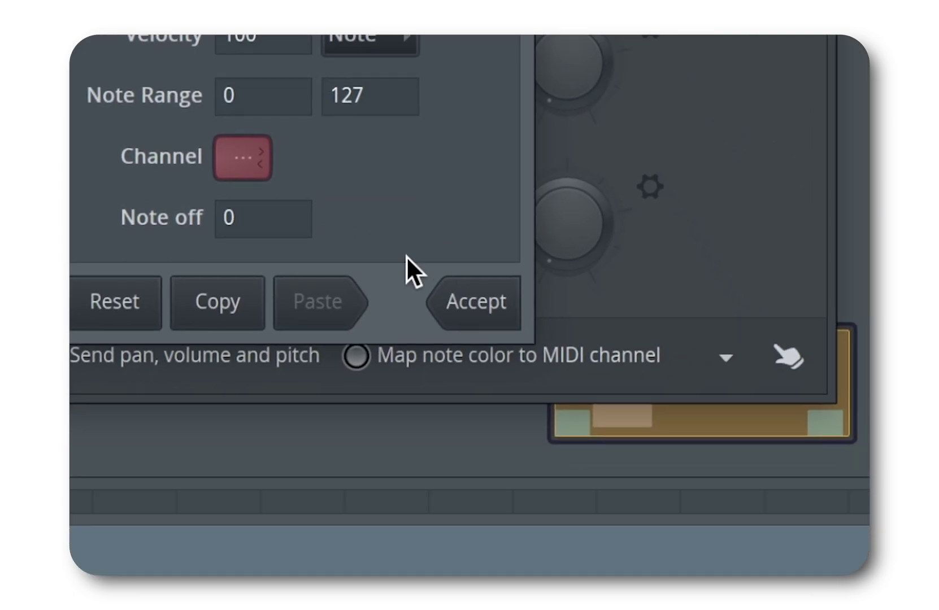
{"action": "left_click", "coordinate": [446, 300]}
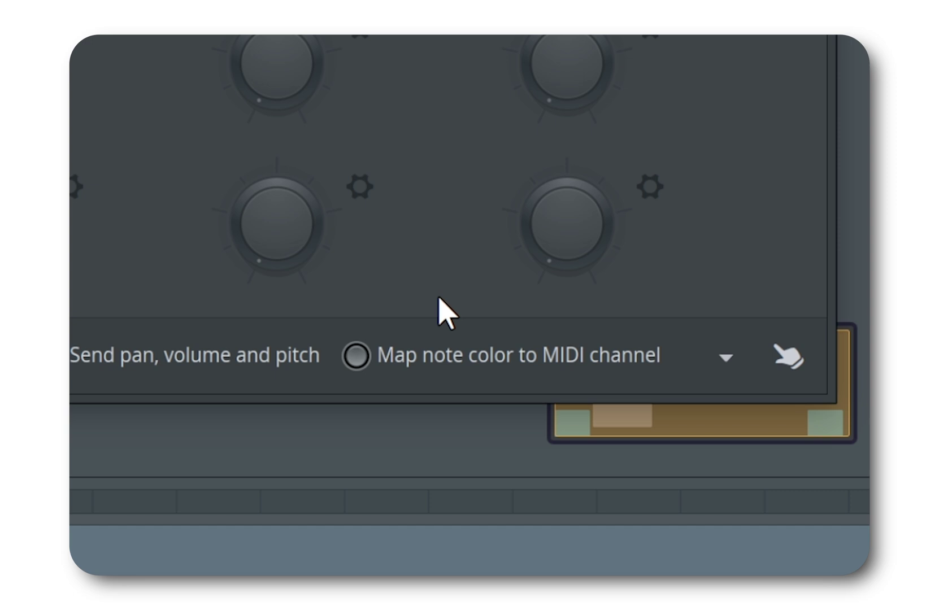
- Add a VFX Key Mapper to the map and disconnect its default cable
{"action": "right_click", "coordinate": [458, 291]}
{"action": "mouse_move", "coordinate": [157, 308]}
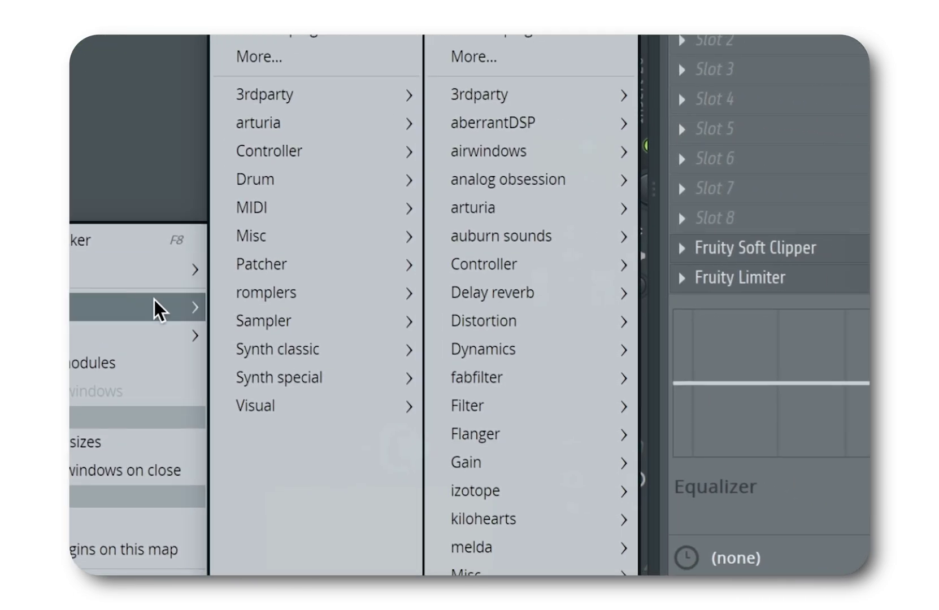
{"action": "mouse_move", "coordinate": [316, 269]}
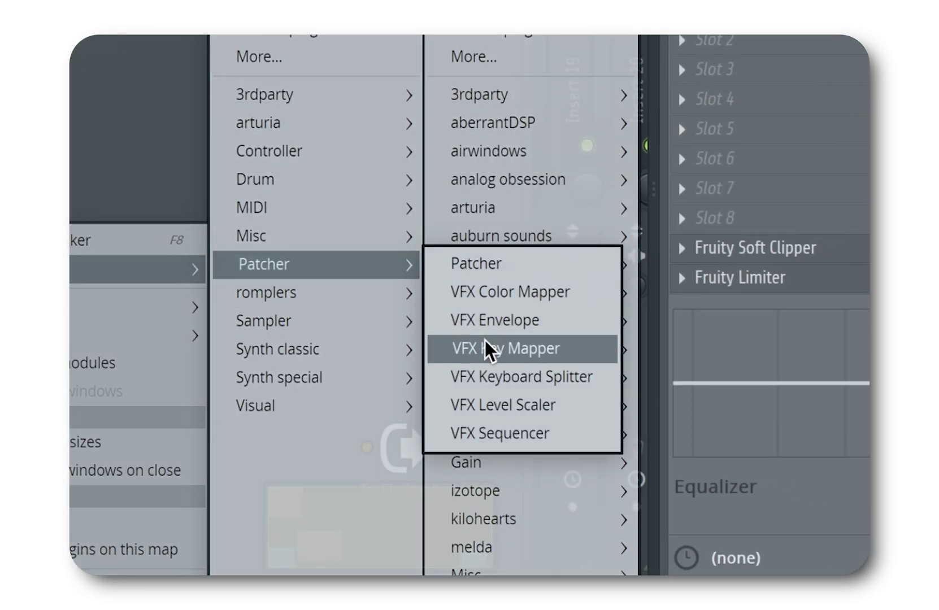
{"action": "left_click", "coordinate": [485, 341]}
{"action": "right_click", "coordinate": [523, 192]}
{"action": "left_click", "coordinate": [562, 279]}
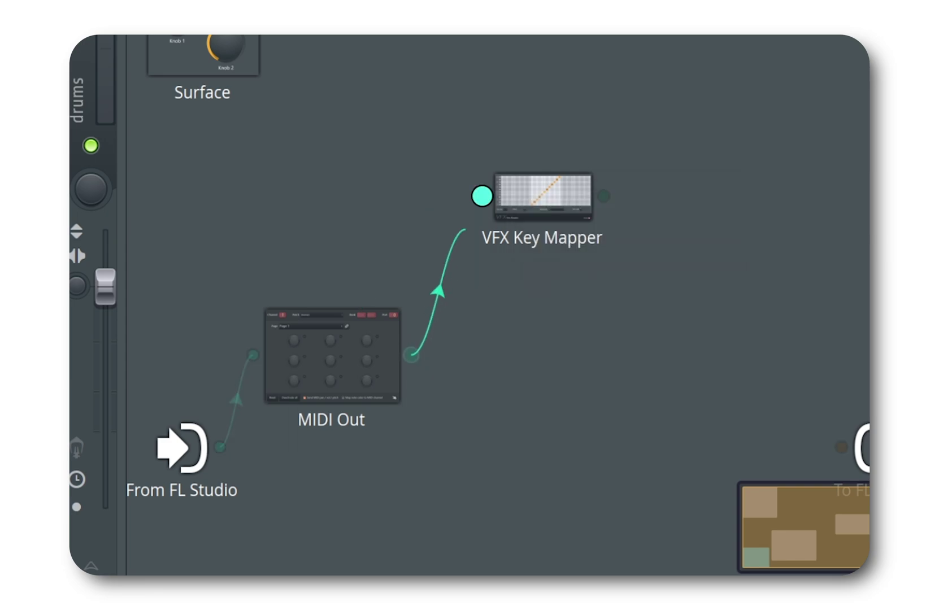
- Load the Minor Natural (Aeolian) scale preset in VFX Key Mapper
{"action": "left_click", "coordinate": [478, 235]}
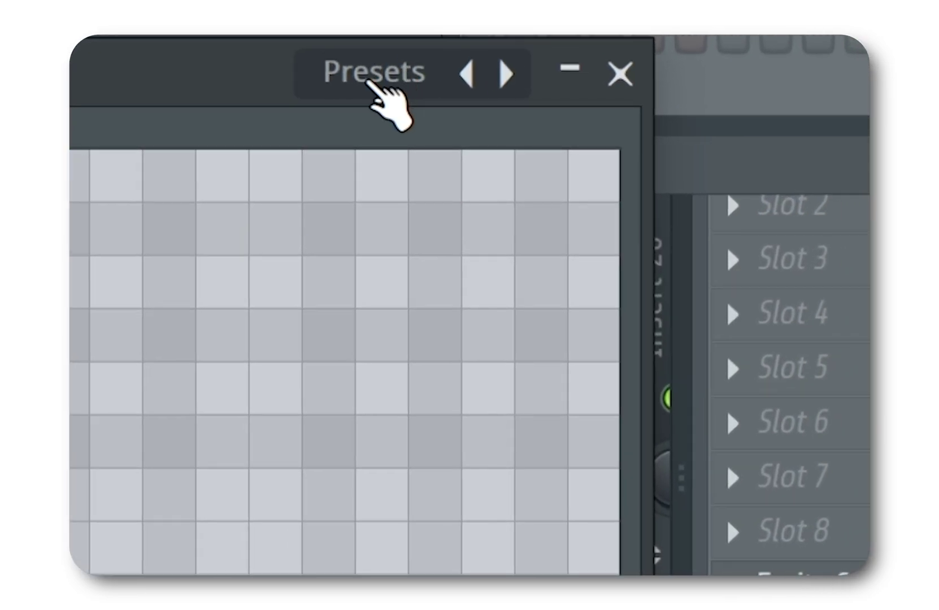
{"action": "left_click", "coordinate": [370, 81]}
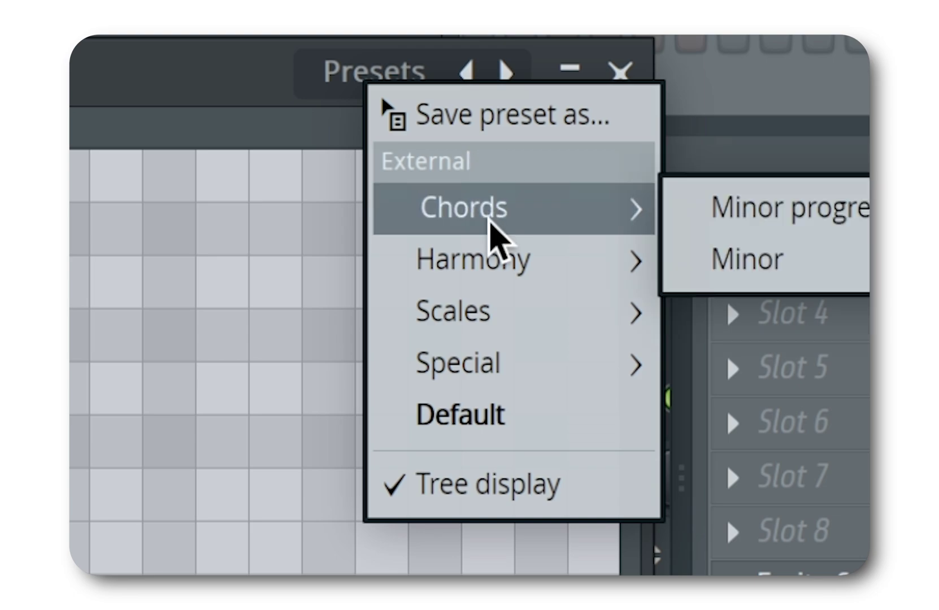
{"action": "mouse_move", "coordinate": [498, 310]}
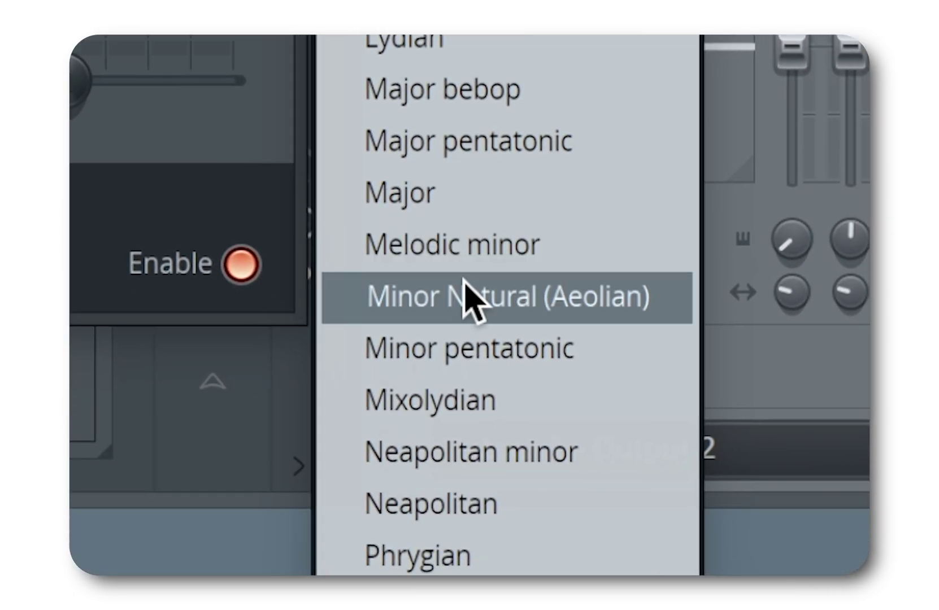
{"action": "left_click", "coordinate": [464, 279]}
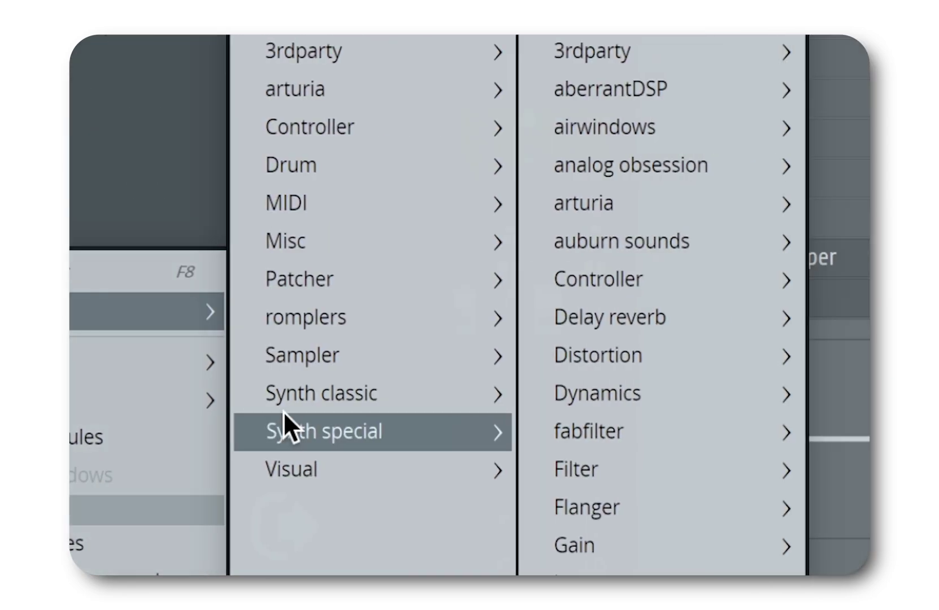
- Add a 3x Osc synth and connect VFX Key Mapper's output into it
{"action": "mouse_move", "coordinate": [800, 405]}
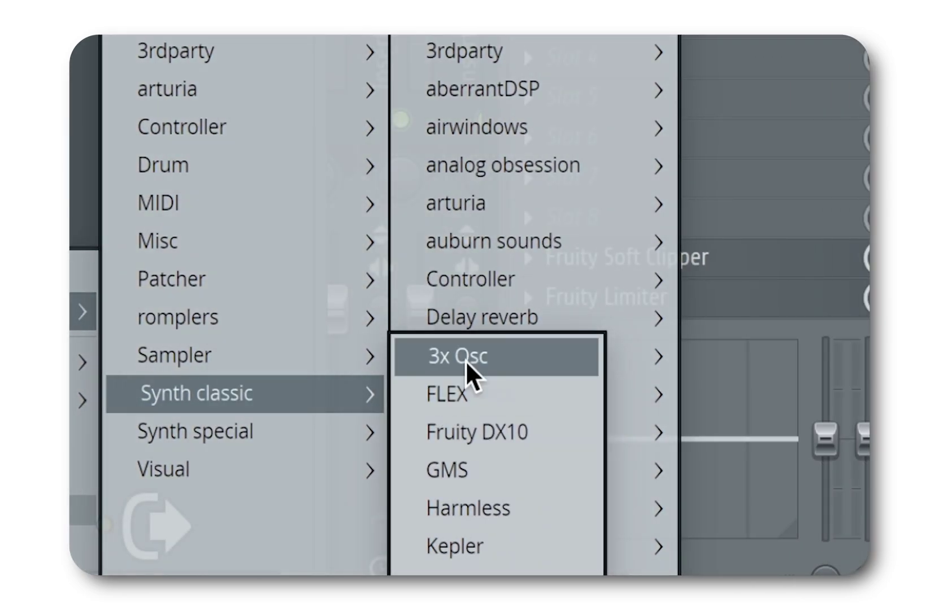
{"action": "left_click", "coordinate": [467, 362]}
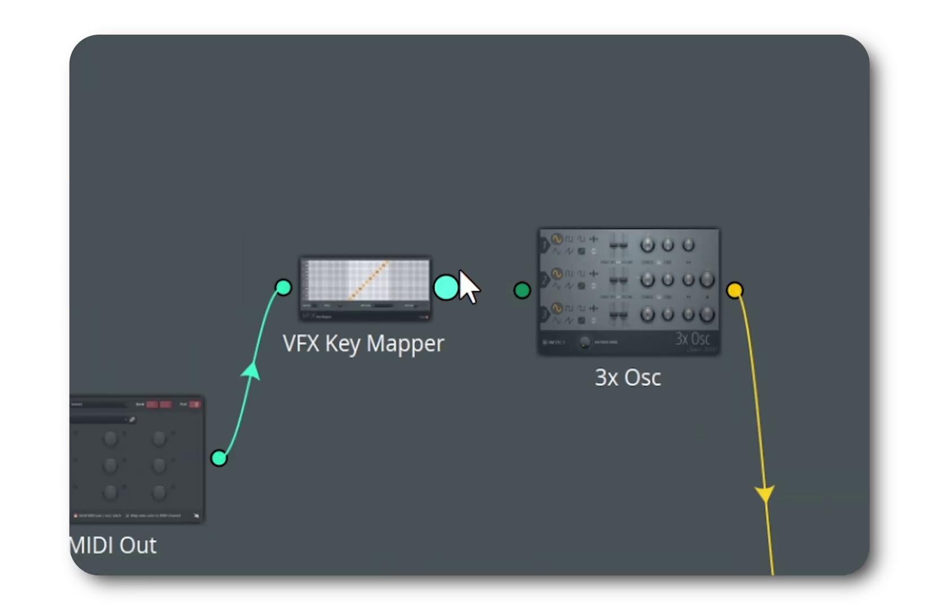
{"action": "left_click_drag", "start_coordinate": [447, 287], "coordinate": [520, 290]}
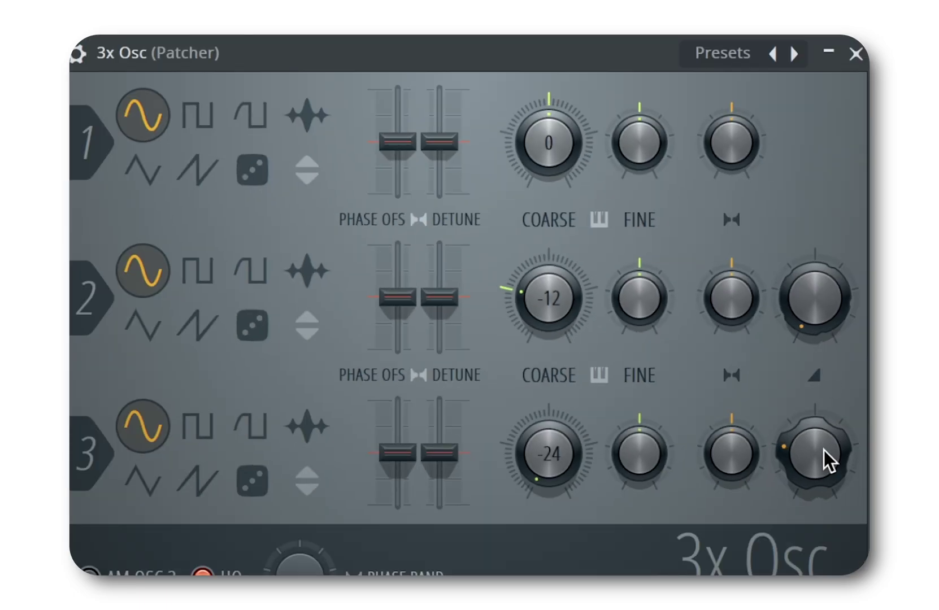
- Raise Osc 3 volume and set the volume envelope: attack 0, hold max, decay 0, sustain 0
{"action": "mouse_move", "coordinate": [824, 450]}
{"action": "left_mouse_down"}
{"action": "mouse_move", "coordinate": [824, 435]}
{"action": "mouse_move", "coordinate": [826, 455]}
{"action": "left_mouse_up"}
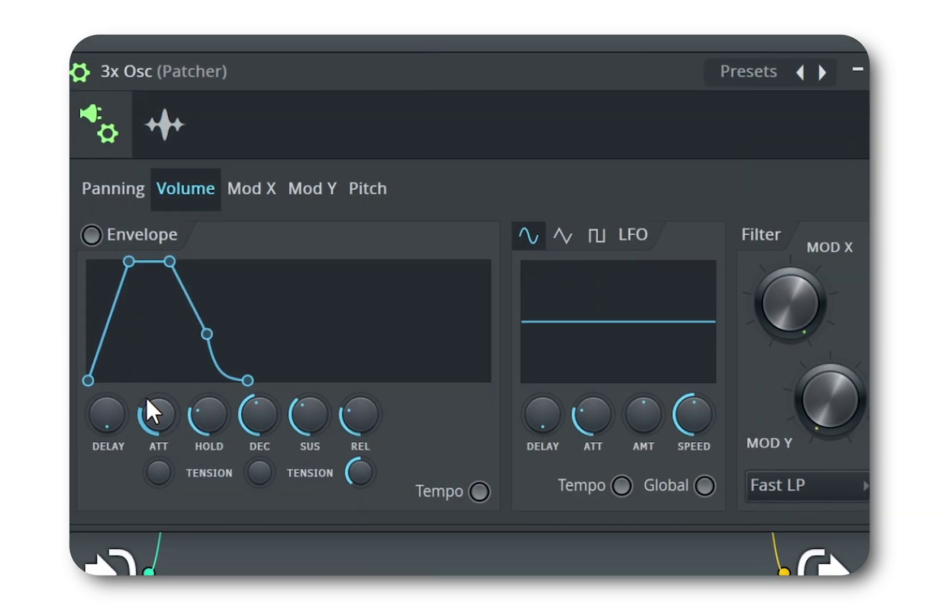
{"action": "left_click_drag", "start_coordinate": [146, 400], "coordinate": [148, 415]}
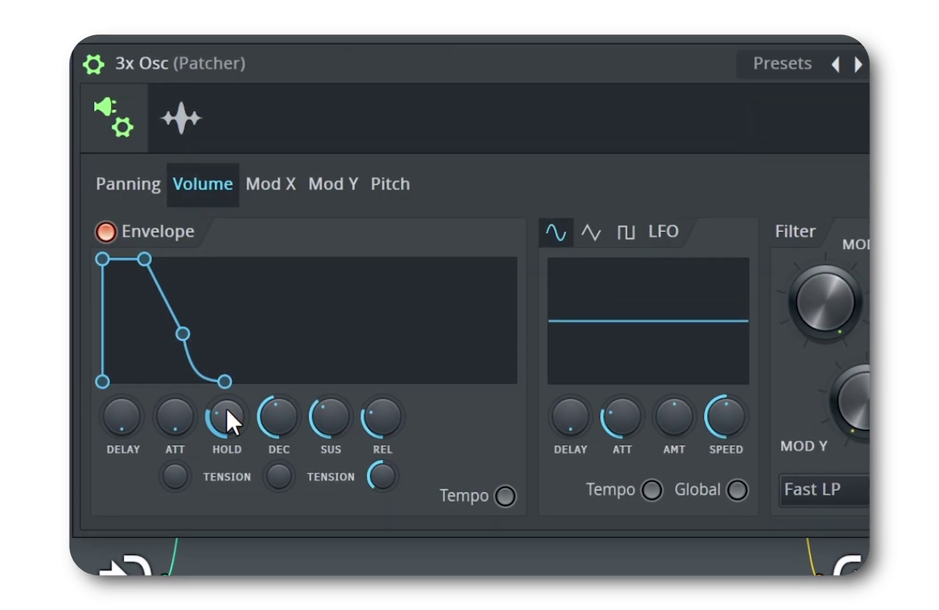
{"action": "left_click_drag", "start_coordinate": [227, 410], "coordinate": [227, 384]}
{"action": "left_click_drag", "start_coordinate": [282, 417], "coordinate": [281, 441]}
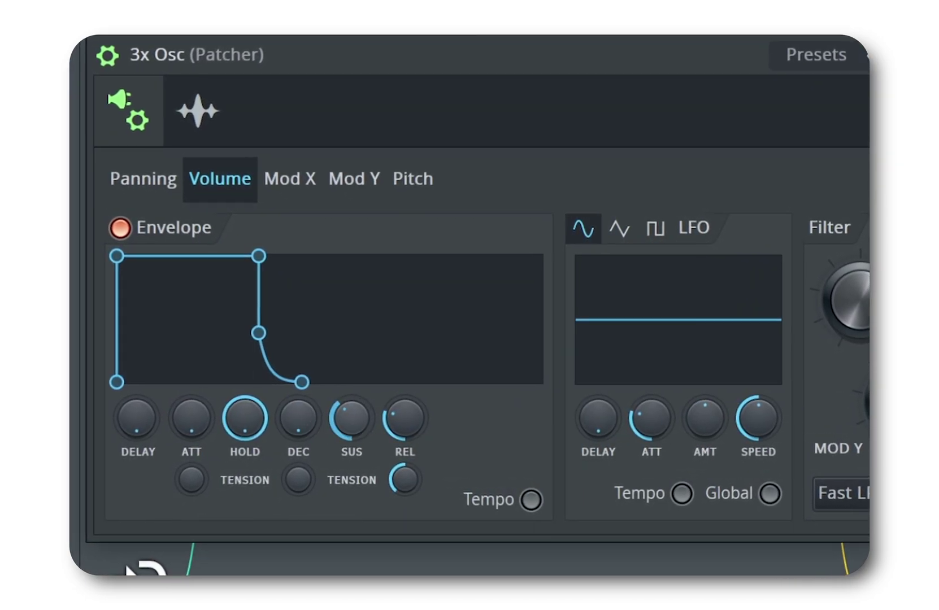
{"action": "left_click_drag", "start_coordinate": [351, 418], "coordinate": [351, 447]}
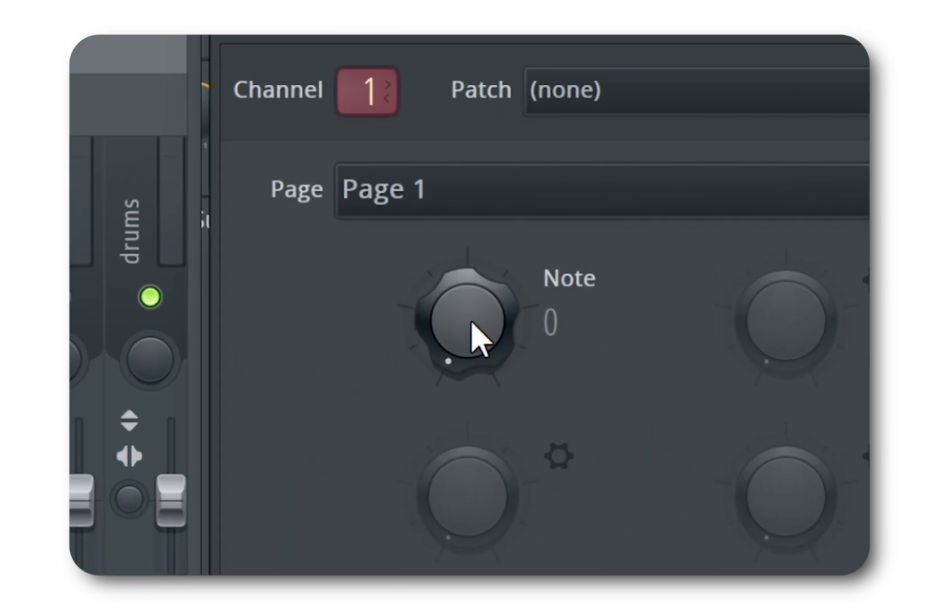
- Activate the MIDI Out Note knob and add a Fruity Peak Controller with Random LFO shape
{"action": "right_click", "coordinate": [472, 322]}
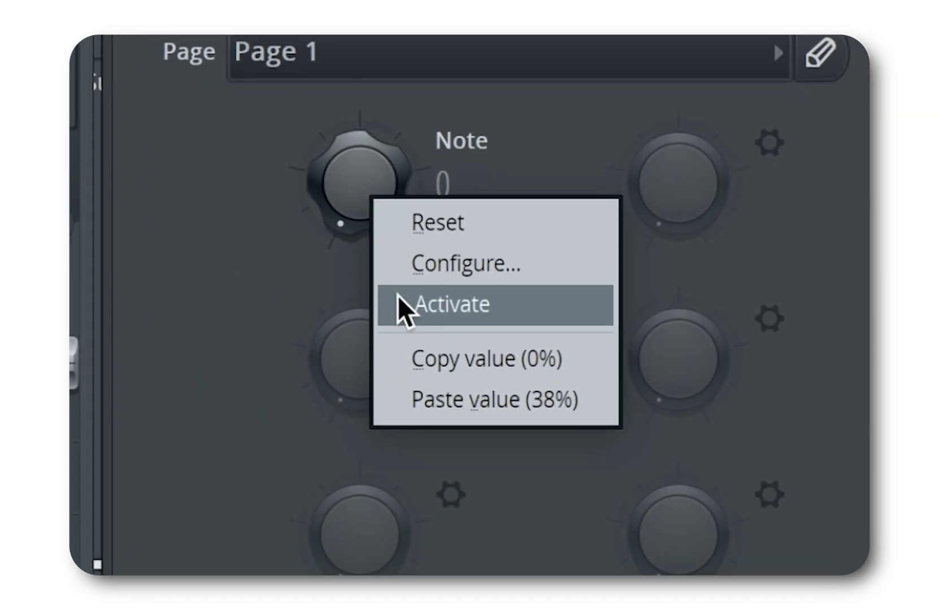
{"action": "left_click", "coordinate": [400, 296]}
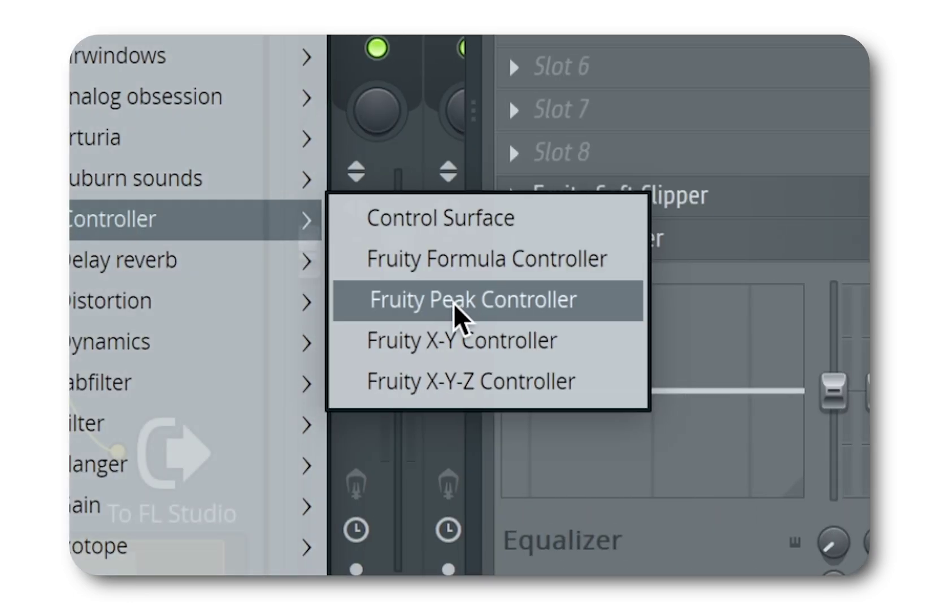
{"action": "left_click", "coordinate": [454, 303]}
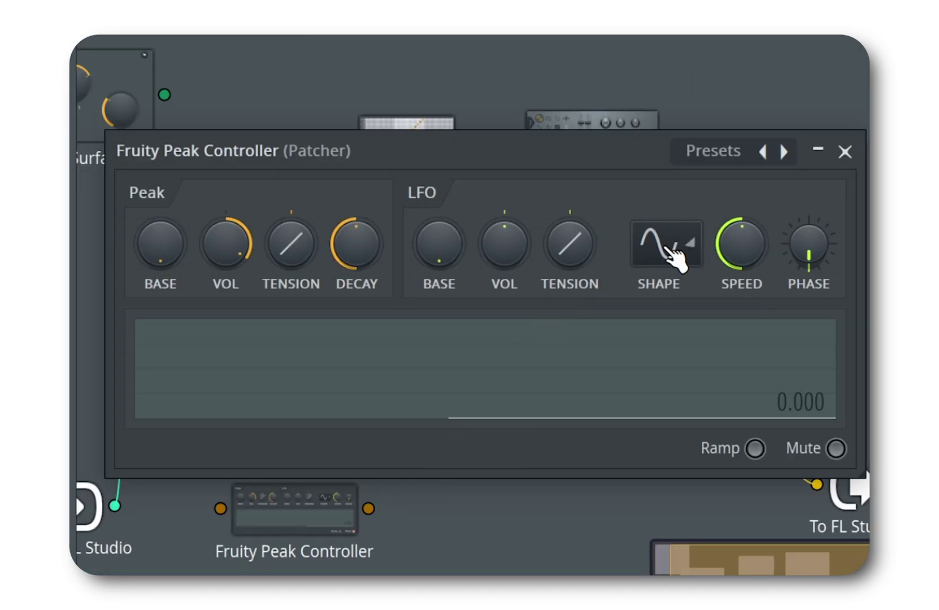
{"action": "left_click", "coordinate": [667, 250]}
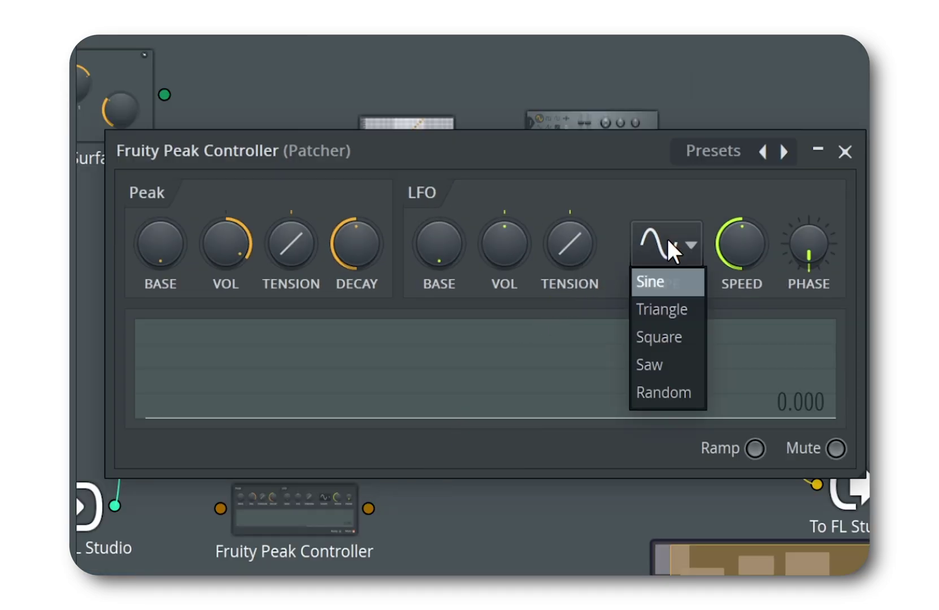
{"action": "left_click", "coordinate": [655, 389]}
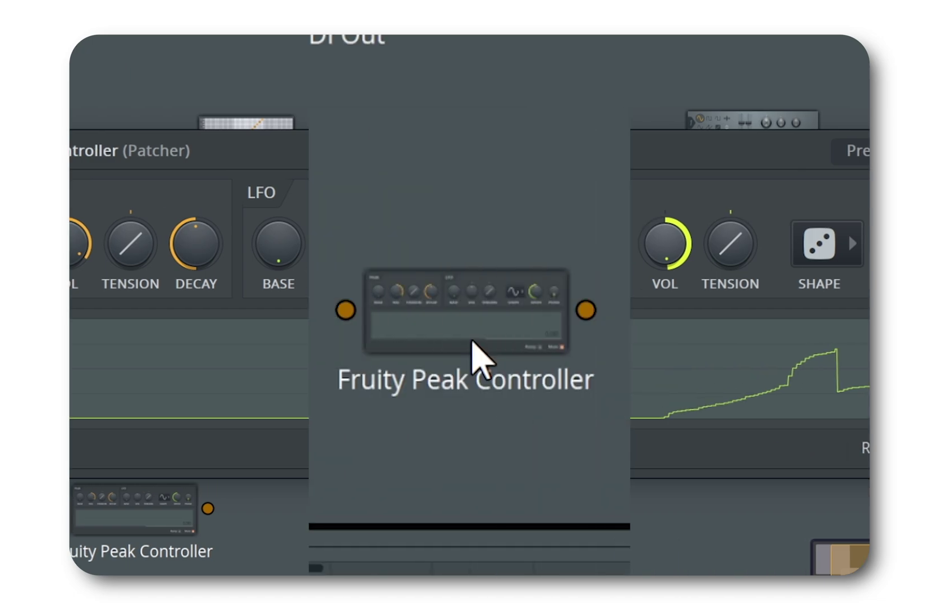
- Link the Peak Controller's output to MIDI Out's Note knob via Outputs > Controllers
{"action": "right_click", "coordinate": [298, 530]}
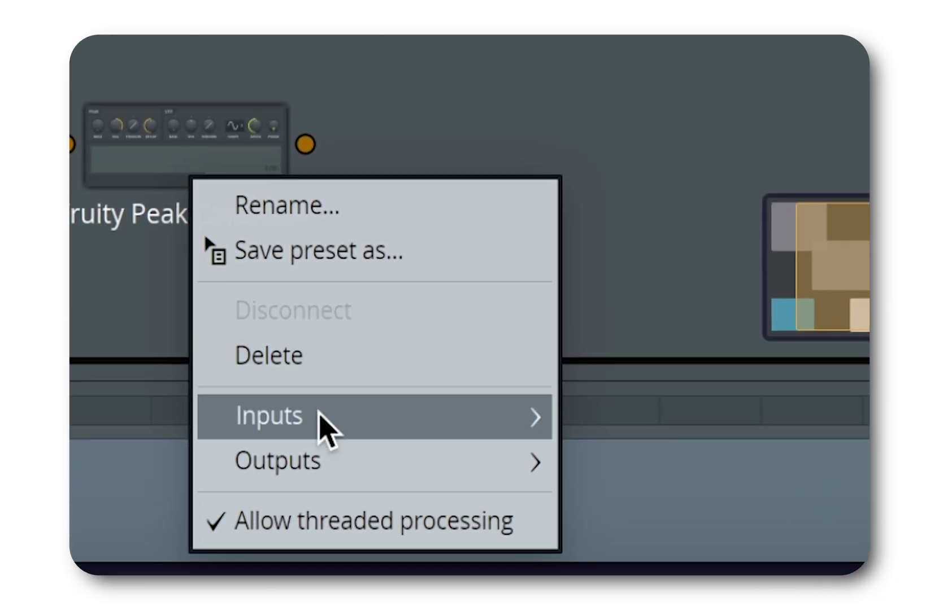
{"action": "mouse_move", "coordinate": [311, 459]}
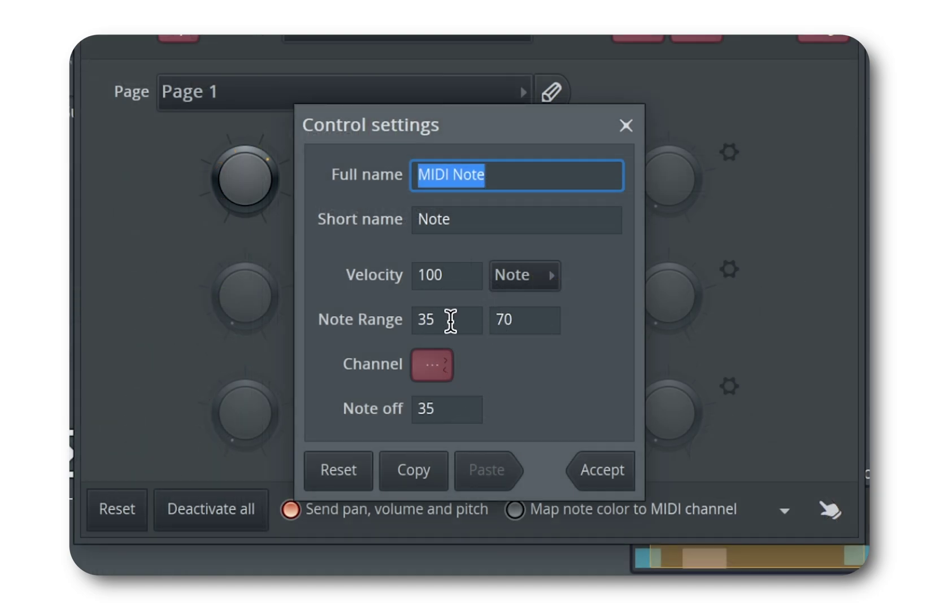
- Confirm the second knob's Note settings: range 35–70, note off 35
{"action": "key", "text": "Return"}
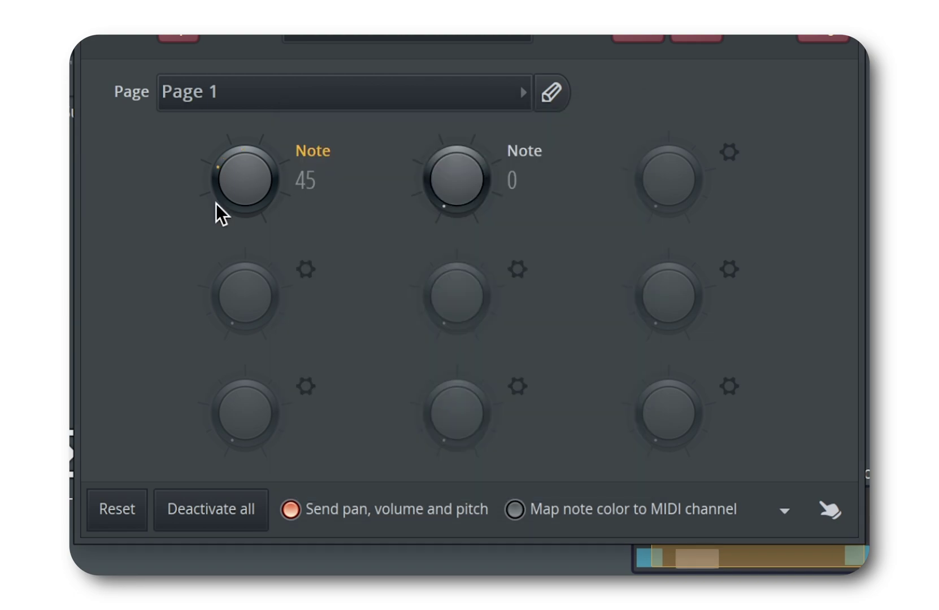
- Activate the second Note knob and cable a duplicated Peak Controller, LFO speed 32 steps, into MIDI Out
{"action": "right_click", "coordinate": [485, 203]}
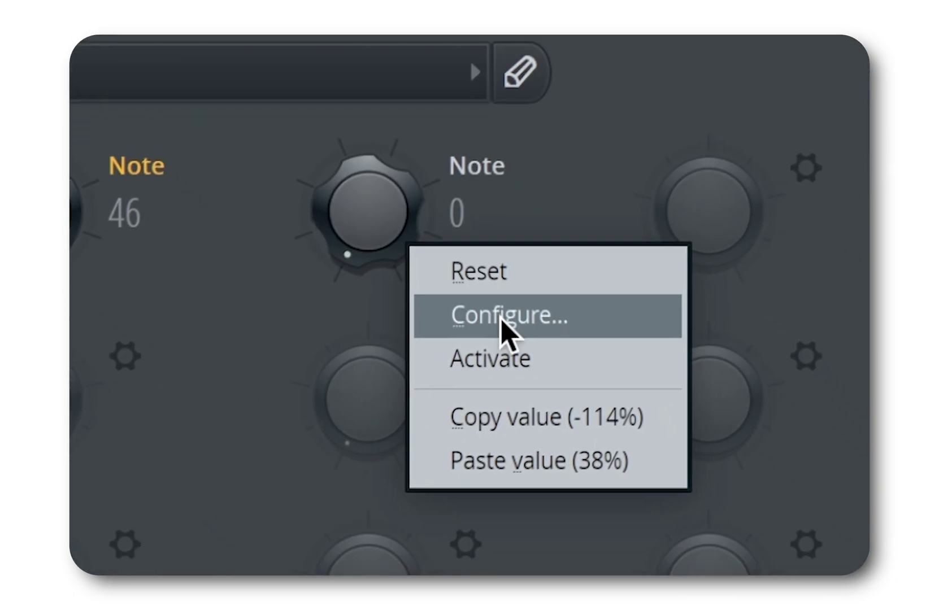
{"action": "left_click", "coordinate": [503, 357]}
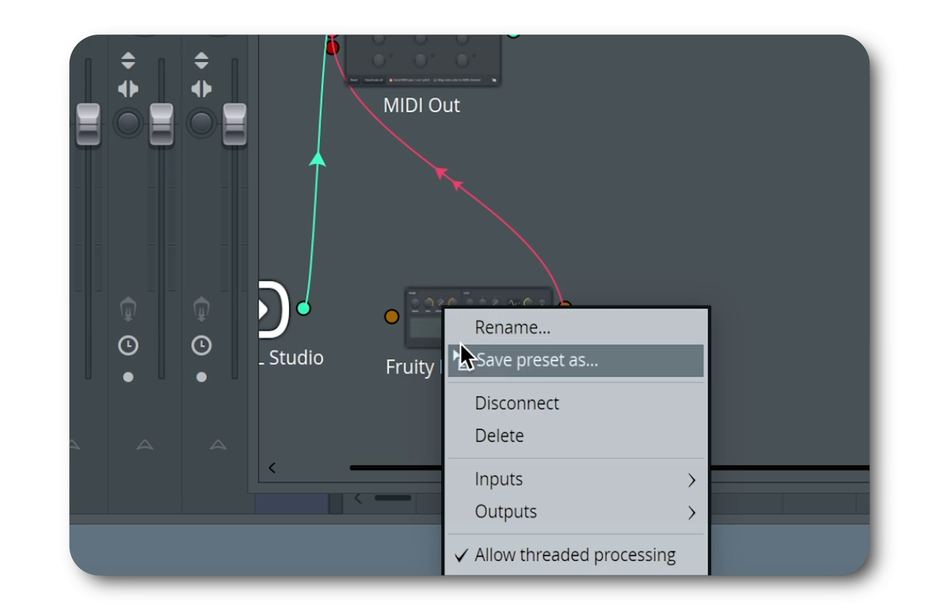
{"action": "left_click", "coordinate": [468, 346]}
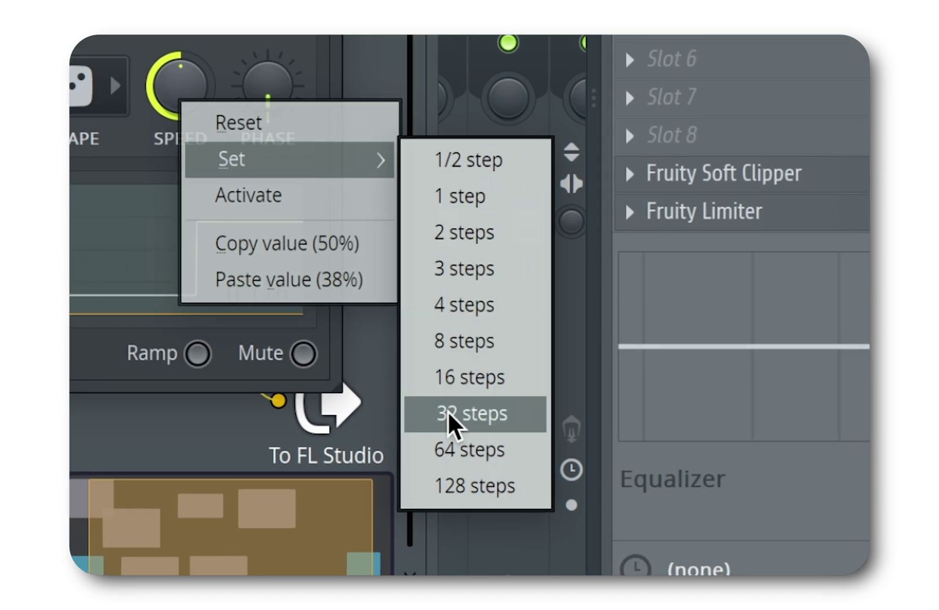
{"action": "left_click", "coordinate": [448, 411]}
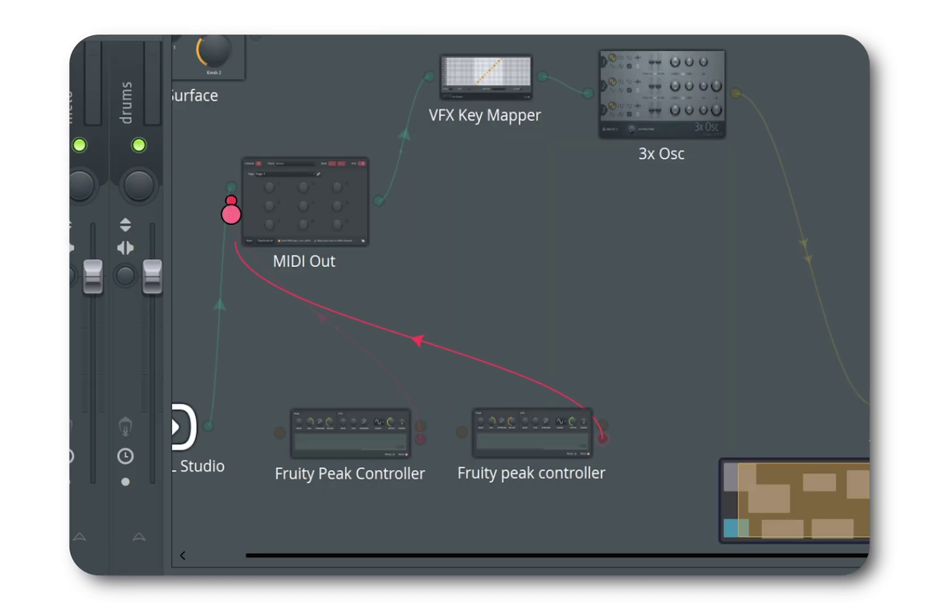
{"action": "left_click_drag", "start_coordinate": [231, 214], "coordinate": [230, 215]}
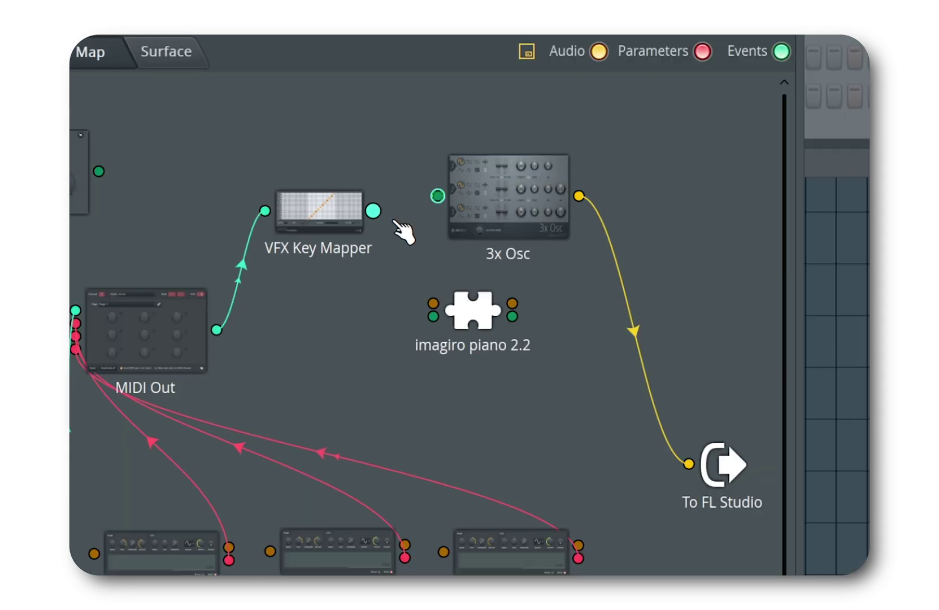
- Feed VFX Key Mapper into imagiro piano 2.2, route its audio to FL Studio, set tone -8
{"action": "left_click_drag", "start_coordinate": [398, 223], "coordinate": [433, 316]}
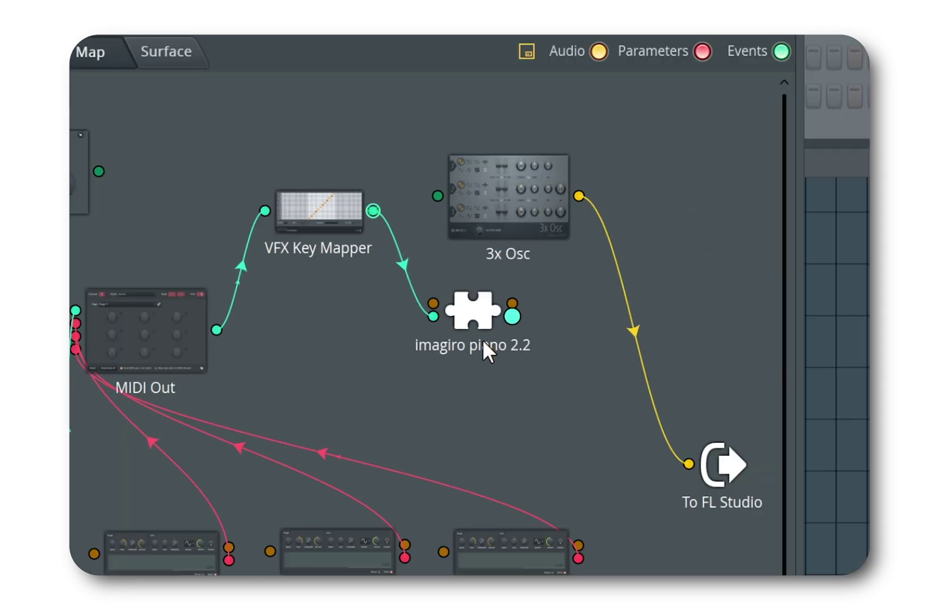
{"action": "left_click_drag", "start_coordinate": [512, 304], "coordinate": [689, 464]}
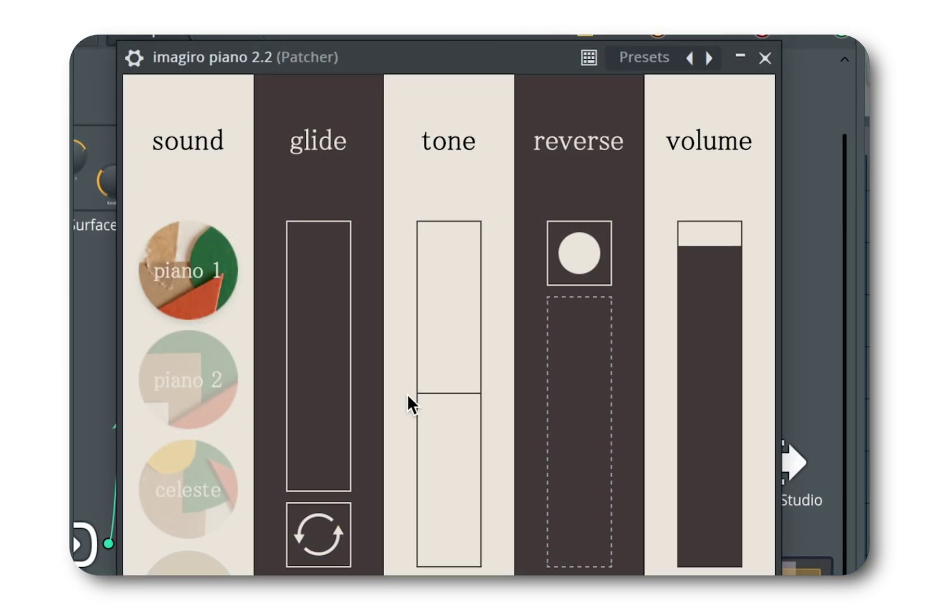
{"action": "left_click_drag", "start_coordinate": [434, 400], "coordinate": [429, 467]}
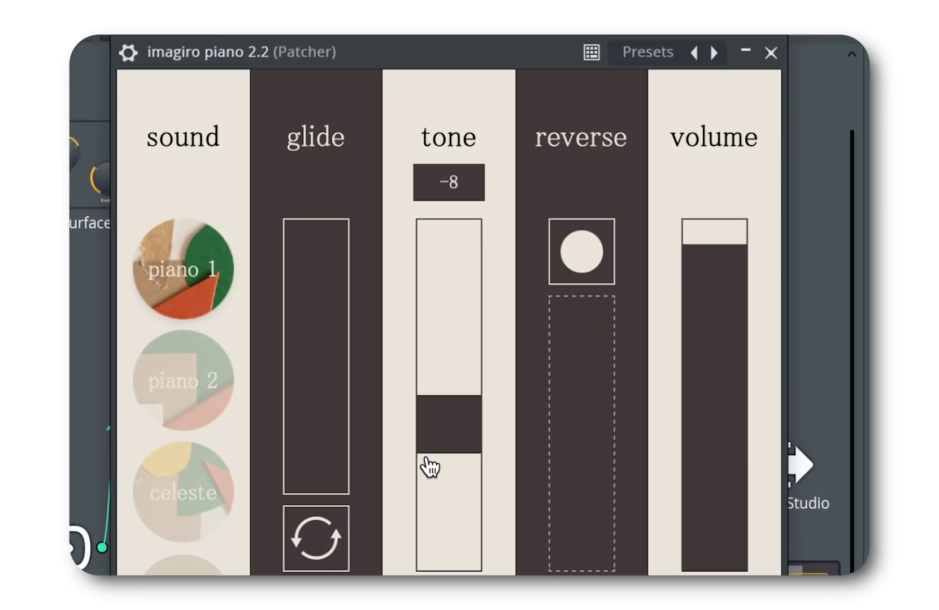